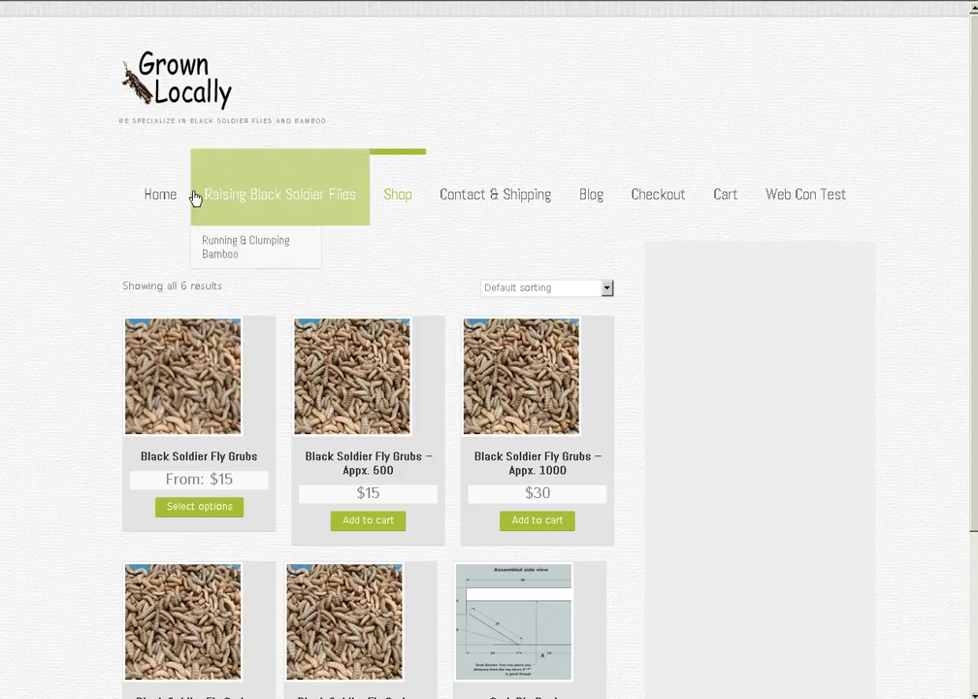
Step: Add the Black Soldier Fly Grubs product to the cart, with Using for set to Chickens and QTY set to 500
scroll(140, 251, down, 3)
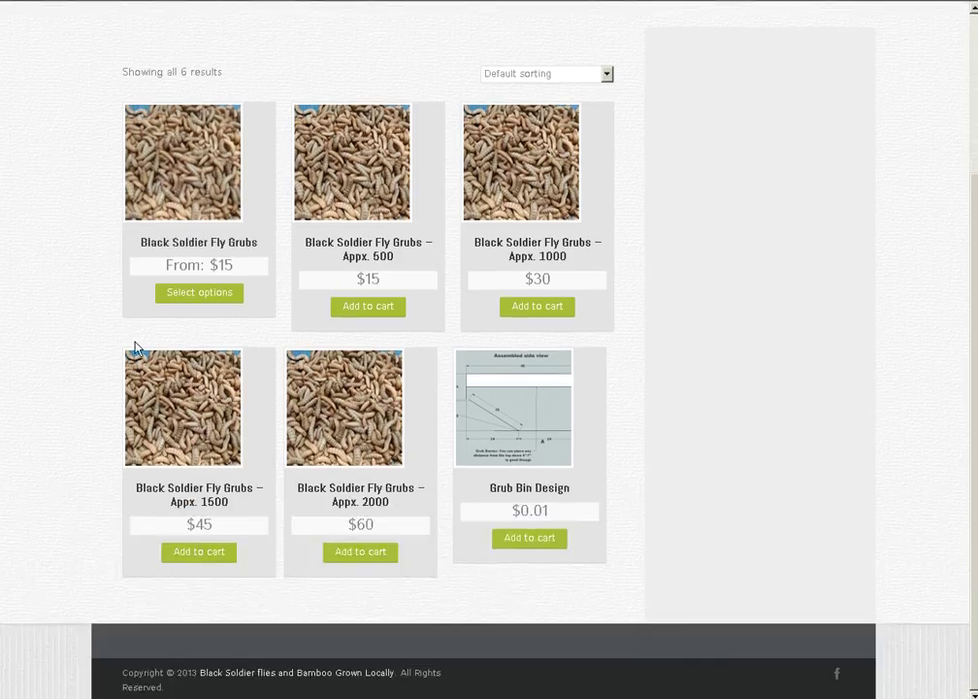
click(195, 299)
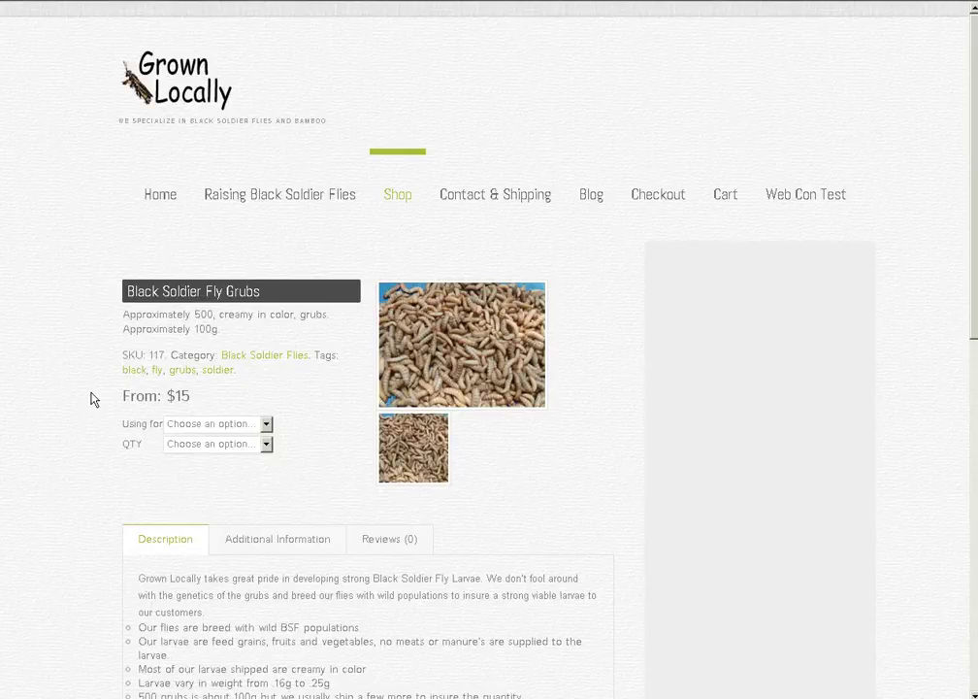
scroll(93, 399, down, 3)
click(266, 270)
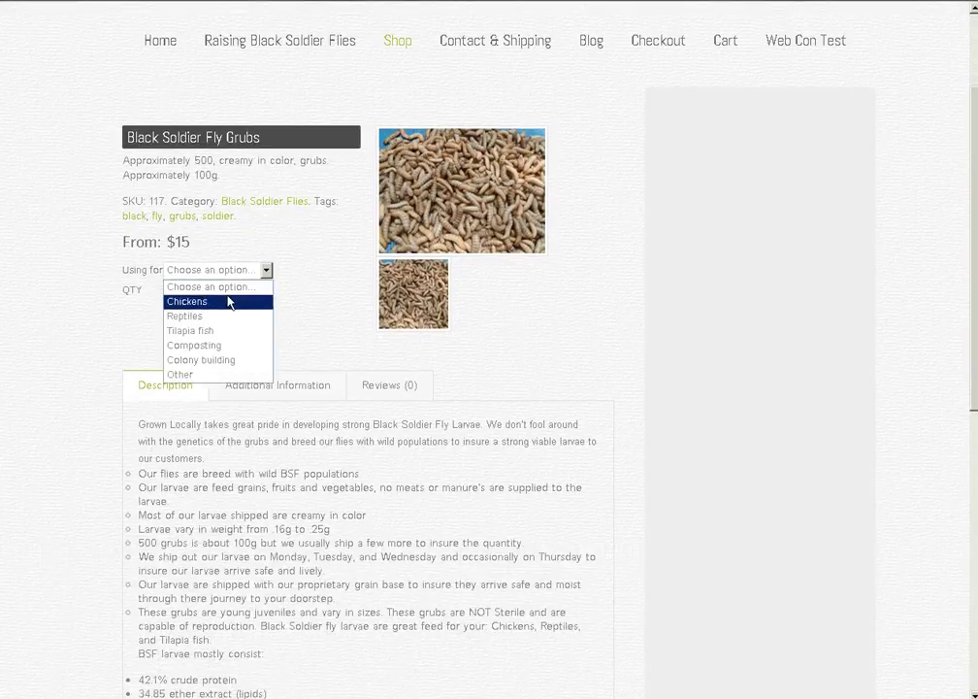
click(229, 302)
click(225, 289)
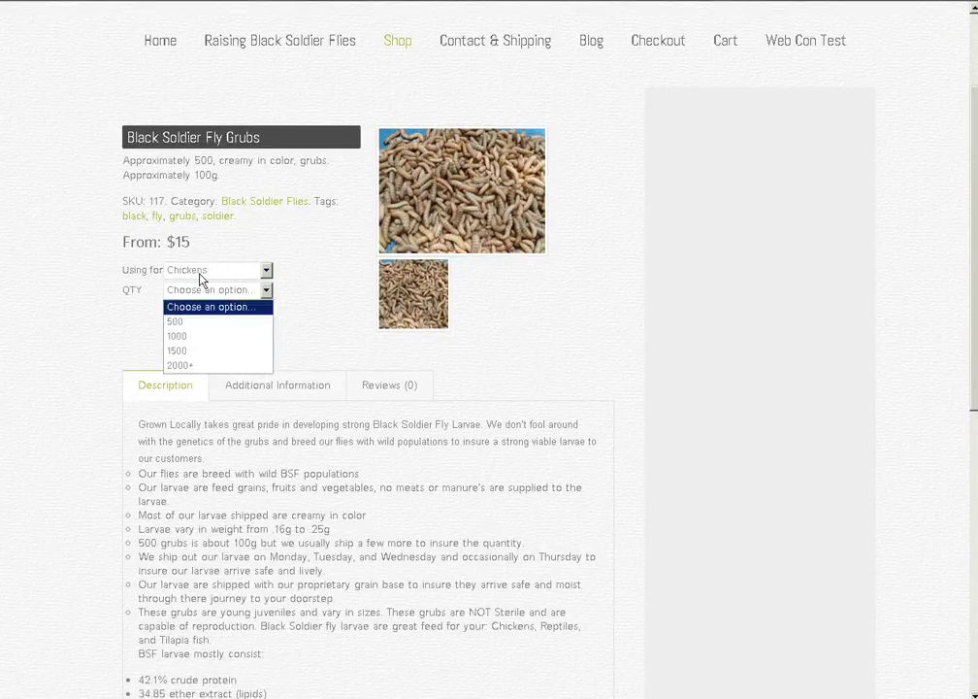
click(211, 324)
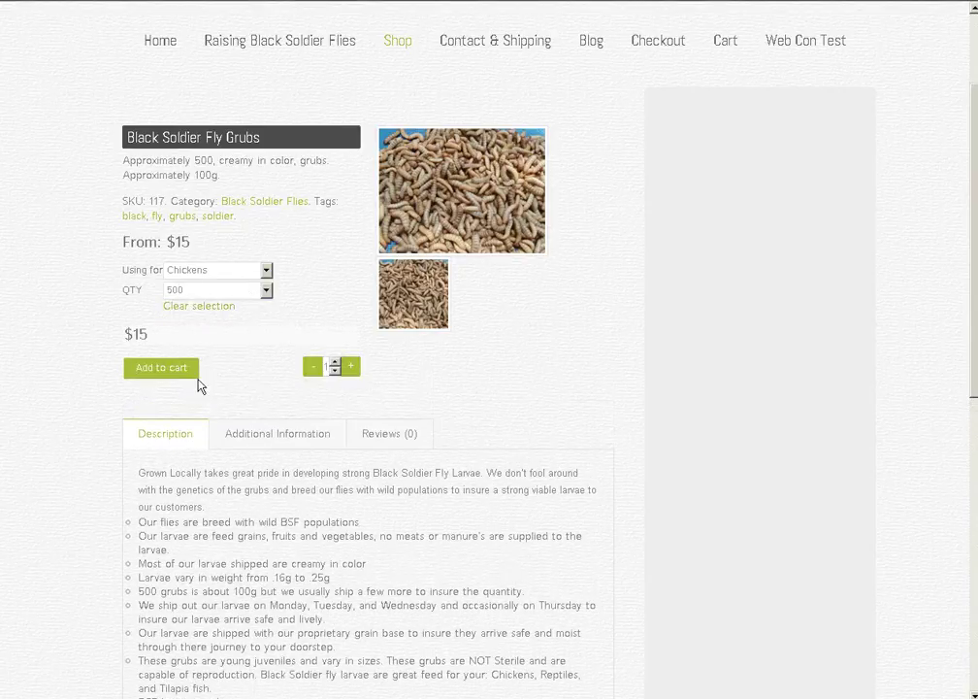
click(165, 369)
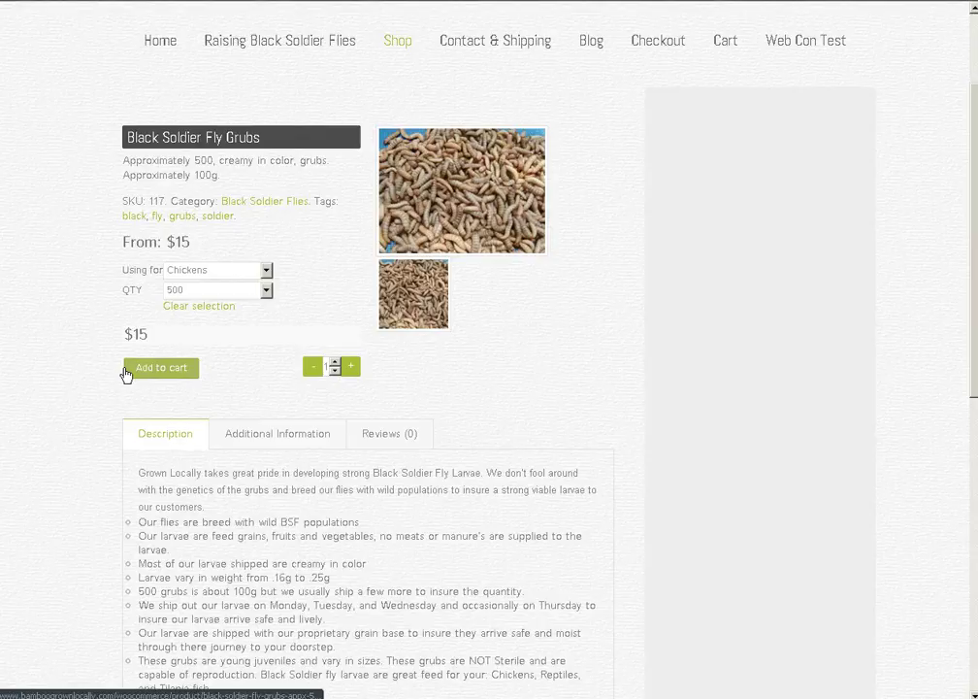
click(187, 369)
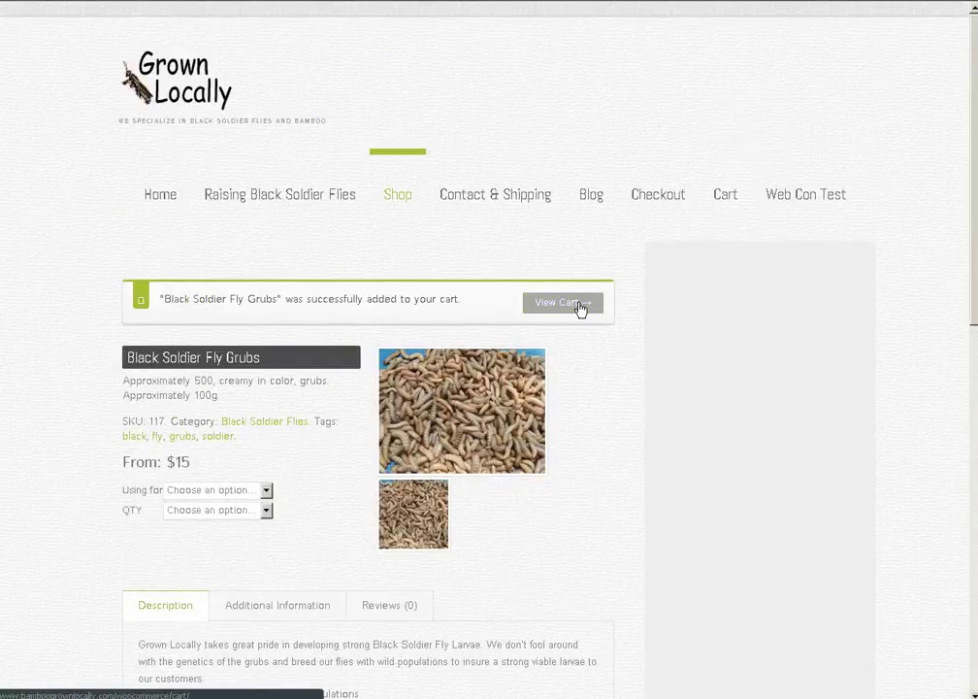
Step: View the cart and update the quantity of the Black Soldier Fly Grubs item to 2
click(580, 307)
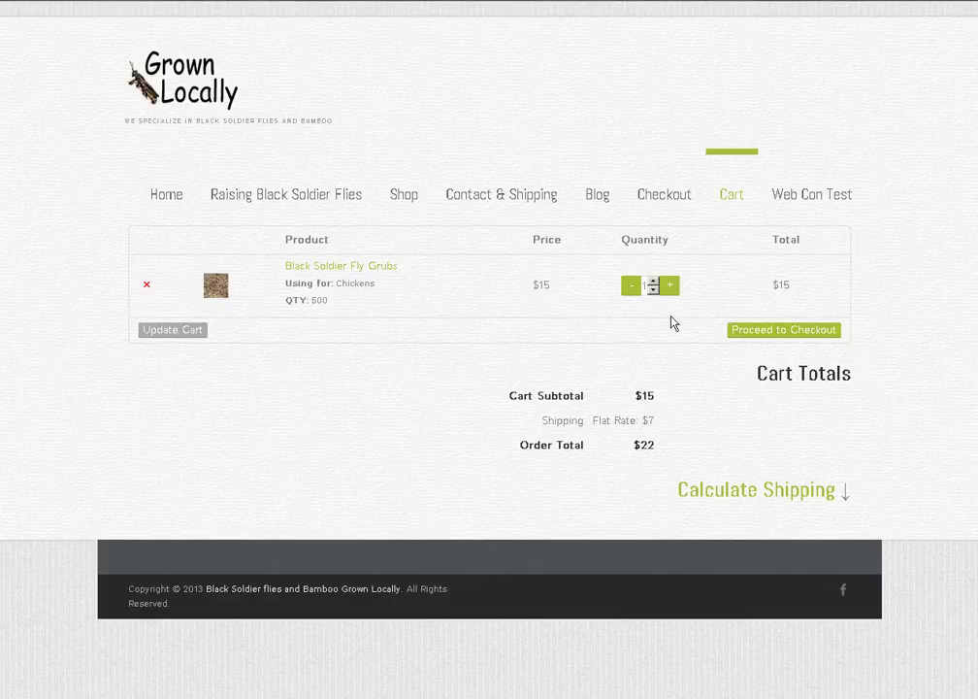
click(655, 281)
click(194, 331)
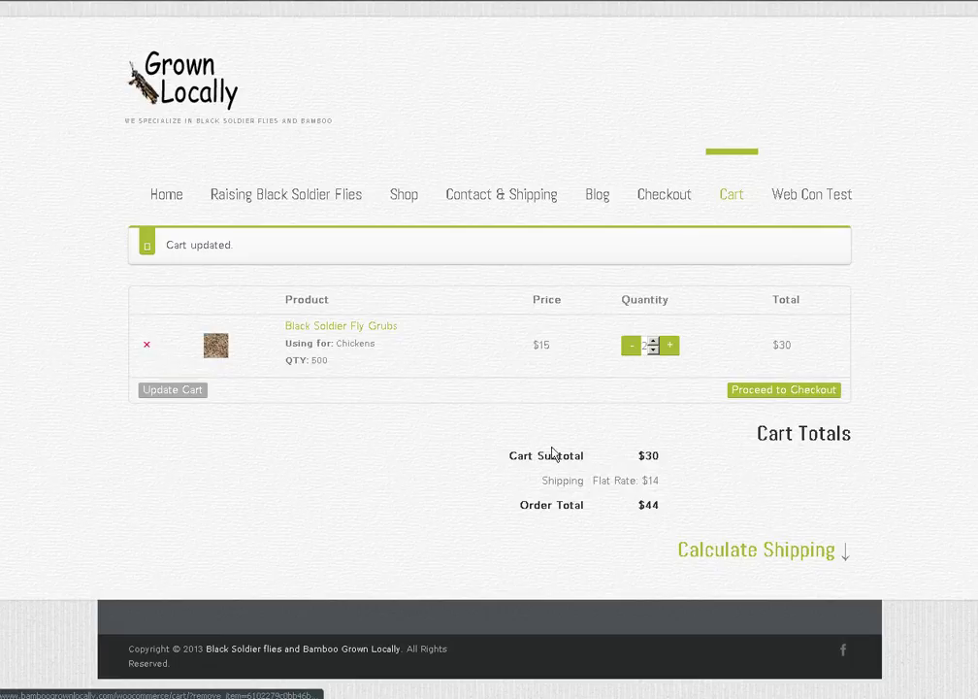
Step: Replace the Black Soldier Fly Grubs item in the cart with Black Soldier Fly Grubs – Appx. 500 and view the cart
click(145, 346)
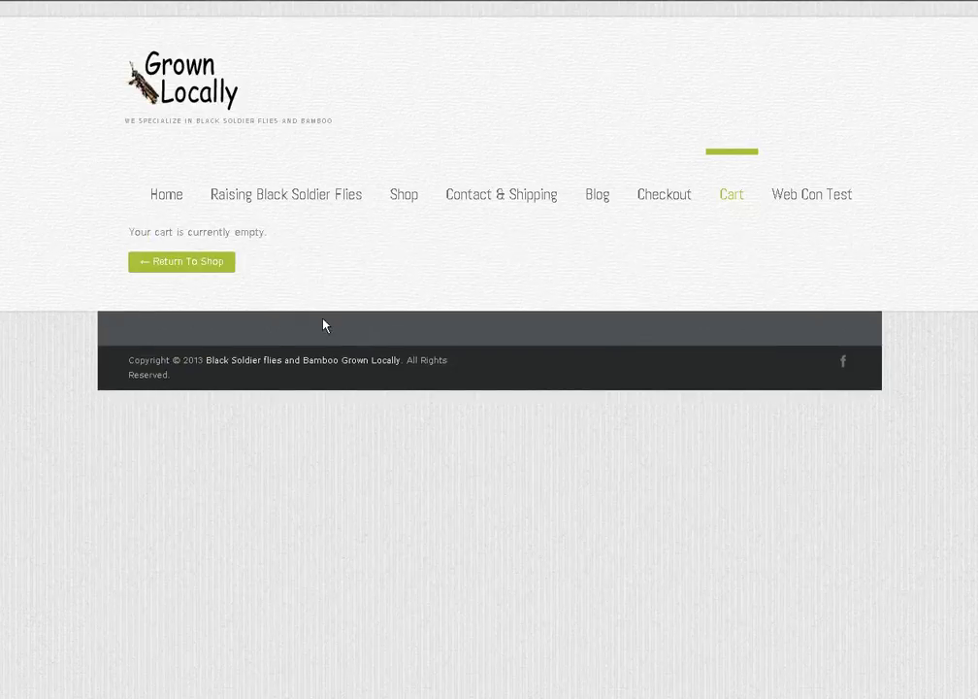
click(209, 264)
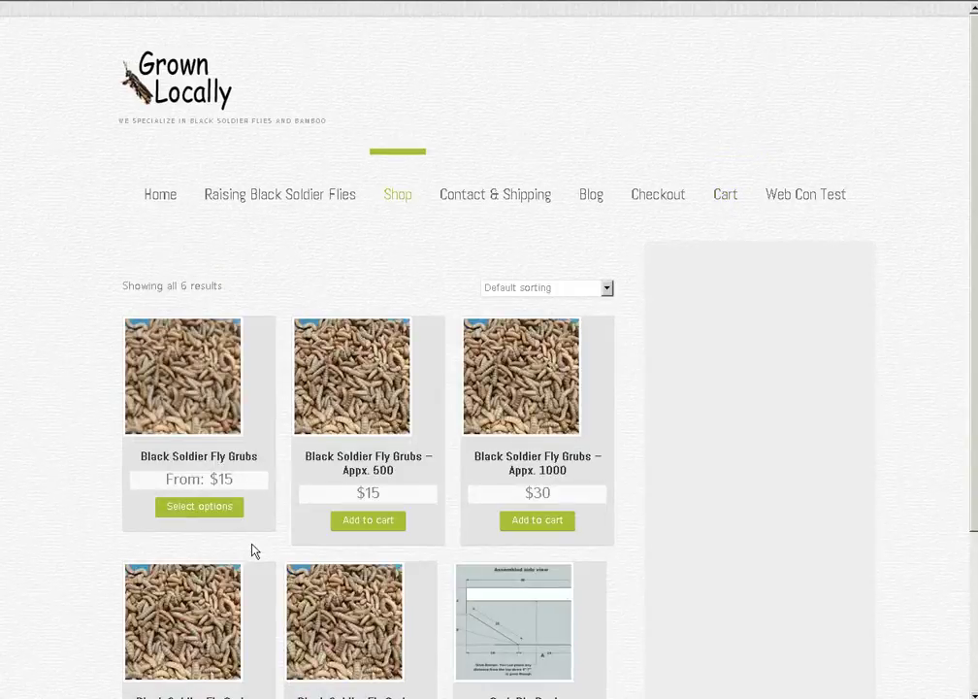
scroll(225, 548, down, 3)
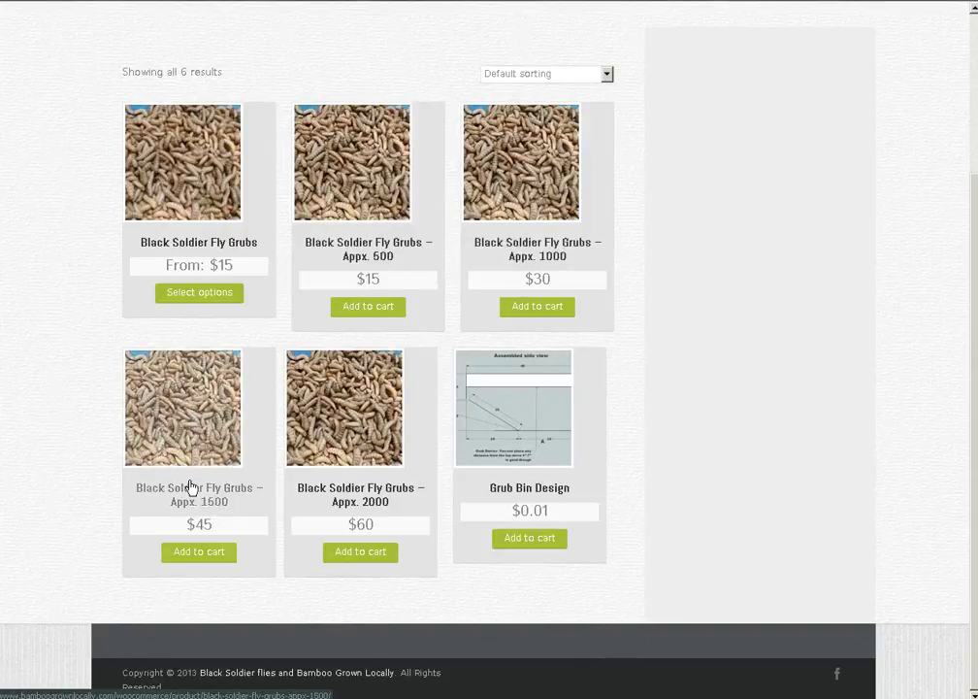
click(377, 307)
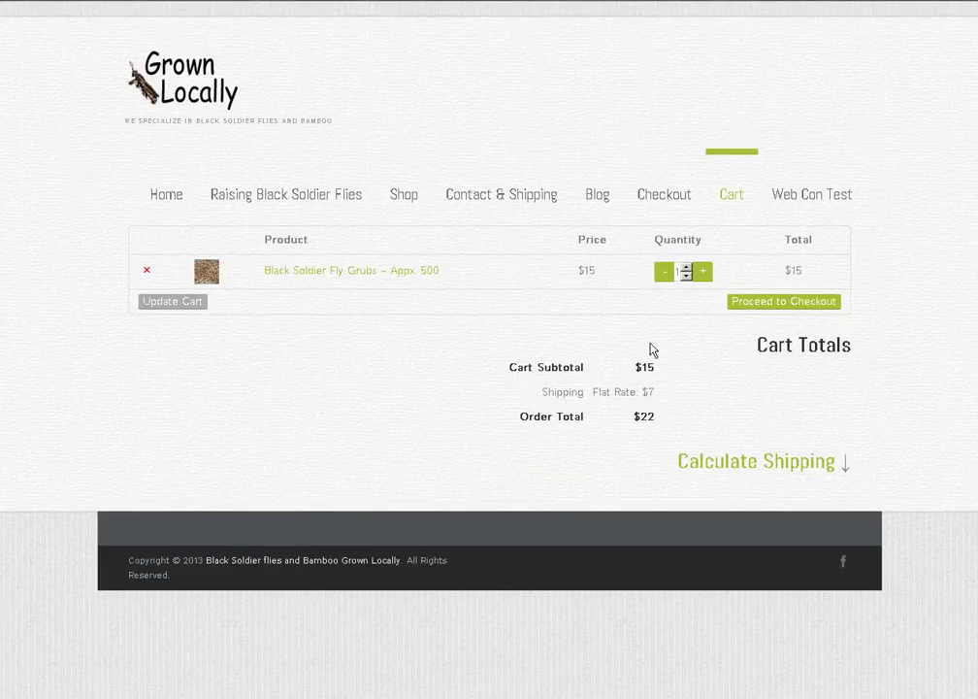
Step: Replace the Appx. 500 item in the cart with Black Soldier Fly Grubs – Appx. 1000 and view the cart
click(143, 275)
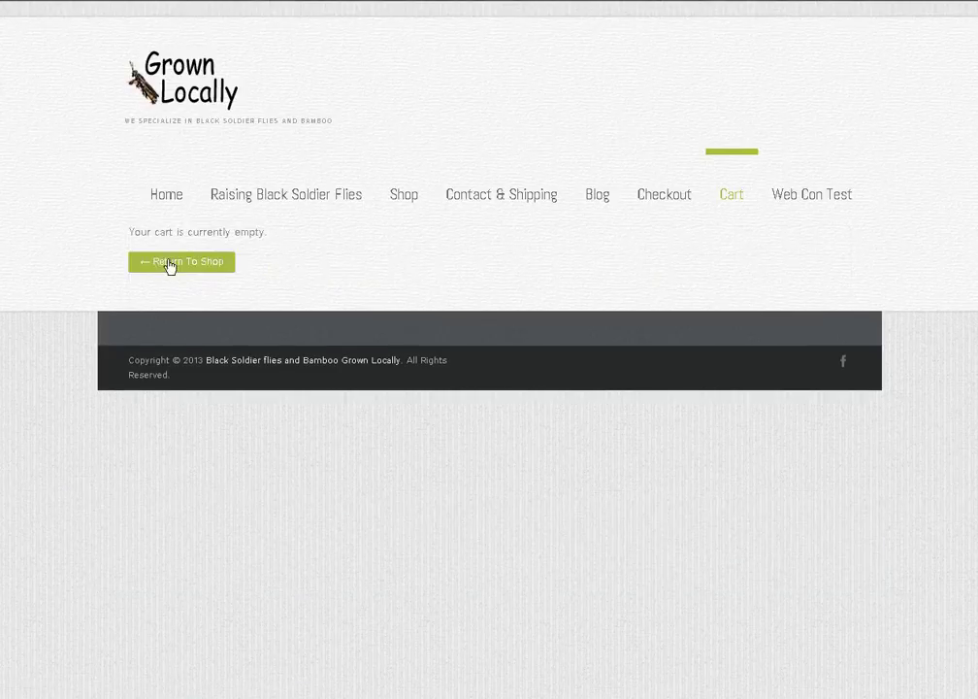
click(173, 262)
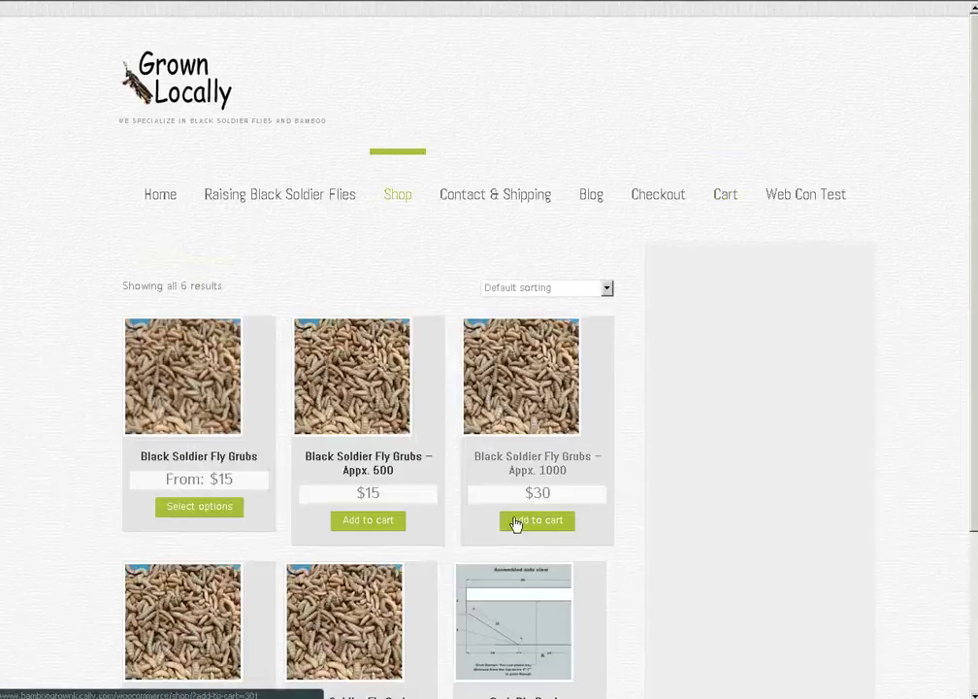
scroll(554, 536, down, 2)
click(536, 367)
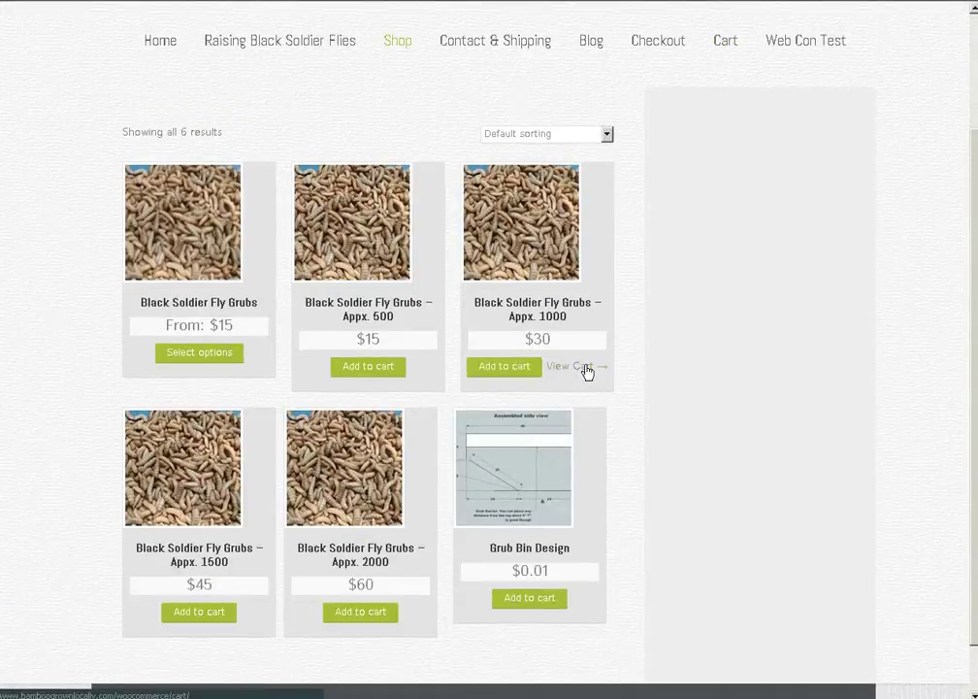
click(582, 367)
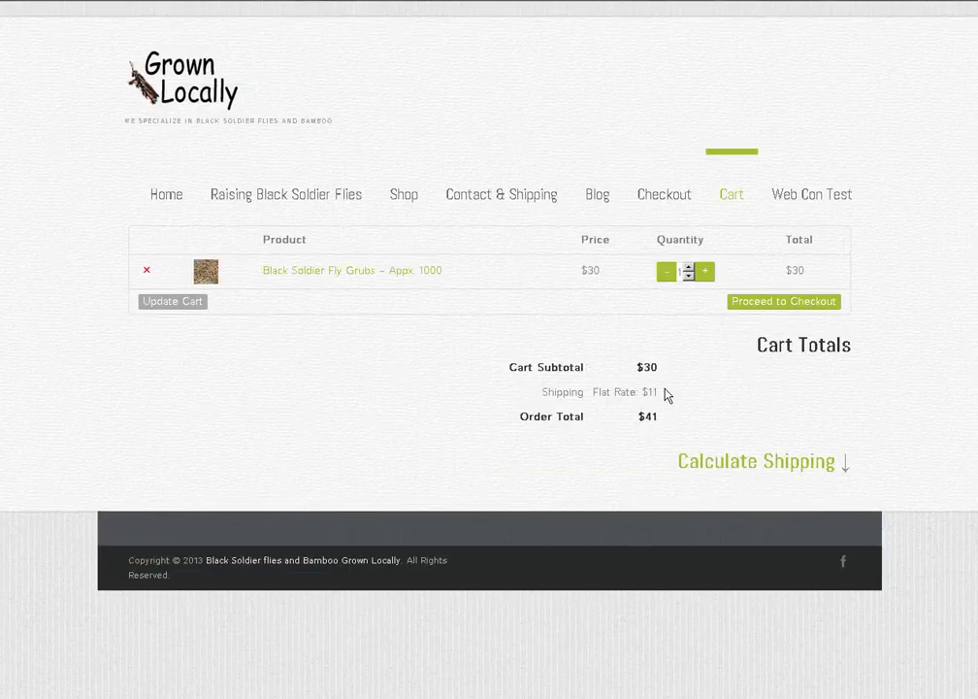
Step: Remove the Appx. 1000 item from the cart and switch to the WordPress admin dashboard
click(146, 273)
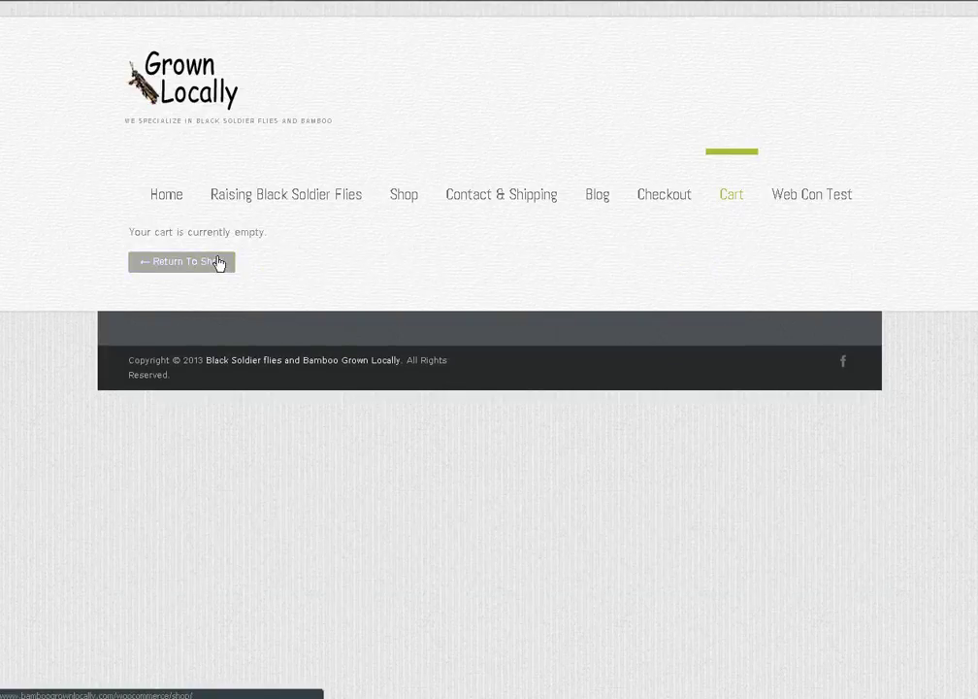
click(417, 210)
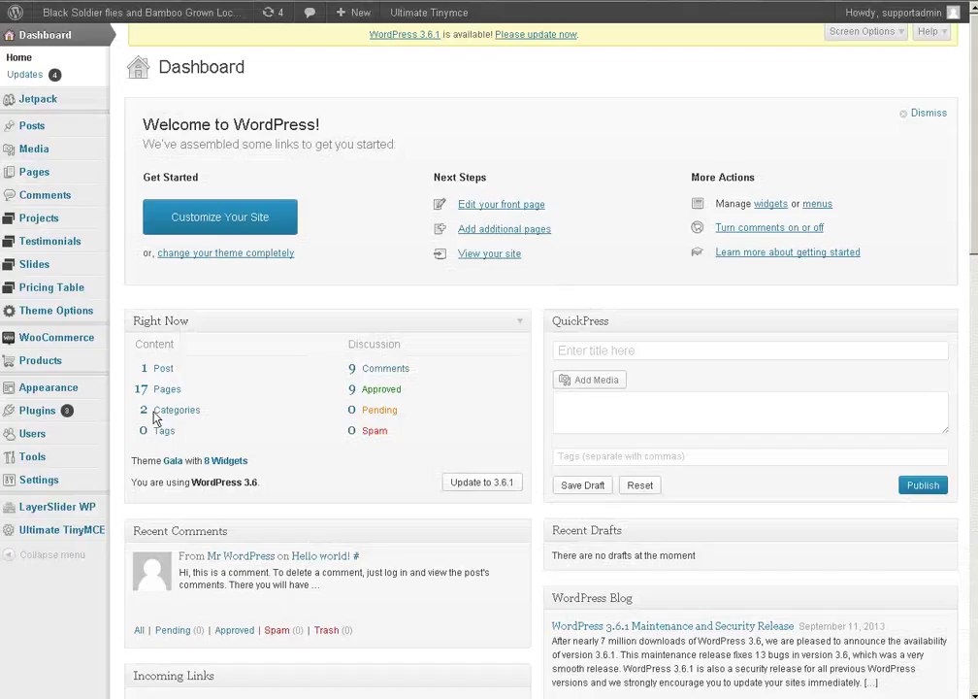
Step: Open the Black Soldier Fly Grubs product (SKU 117) for editing and examine its shipping data
mouse_move(66, 370)
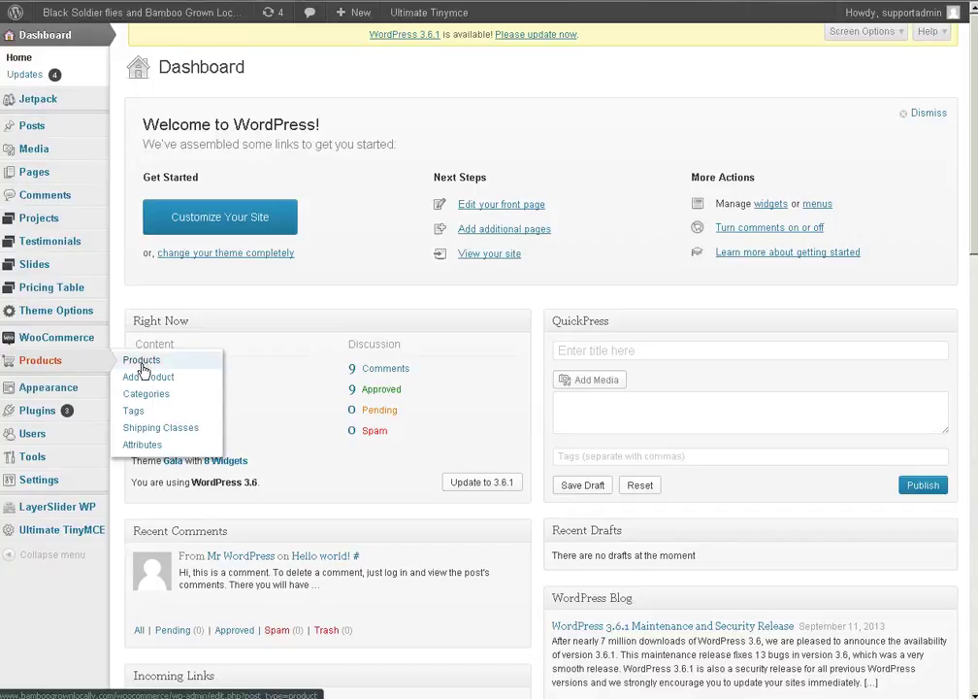
click(139, 362)
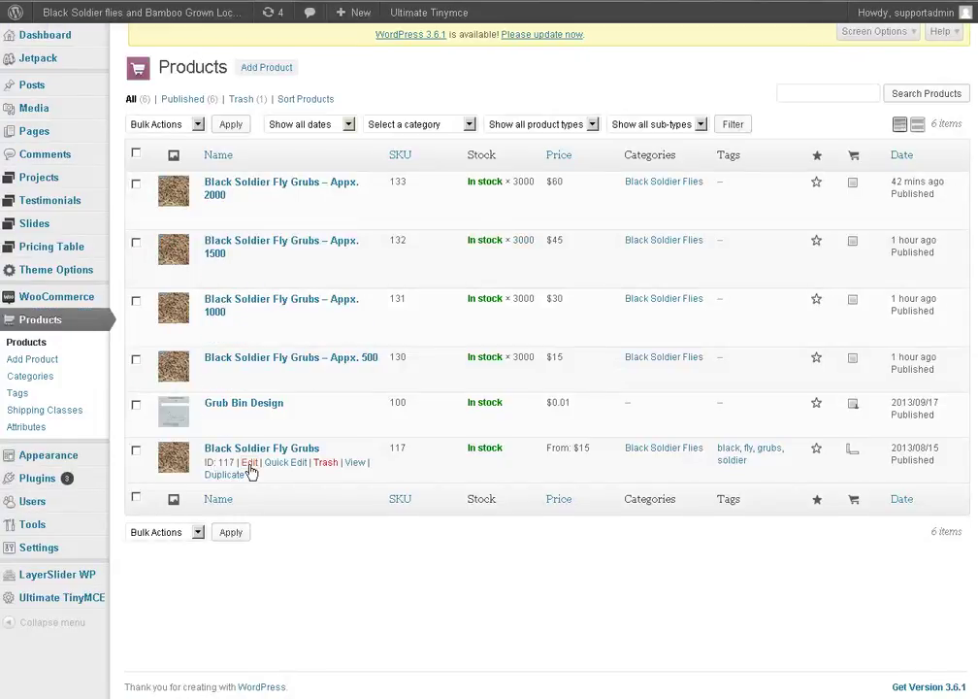
click(249, 464)
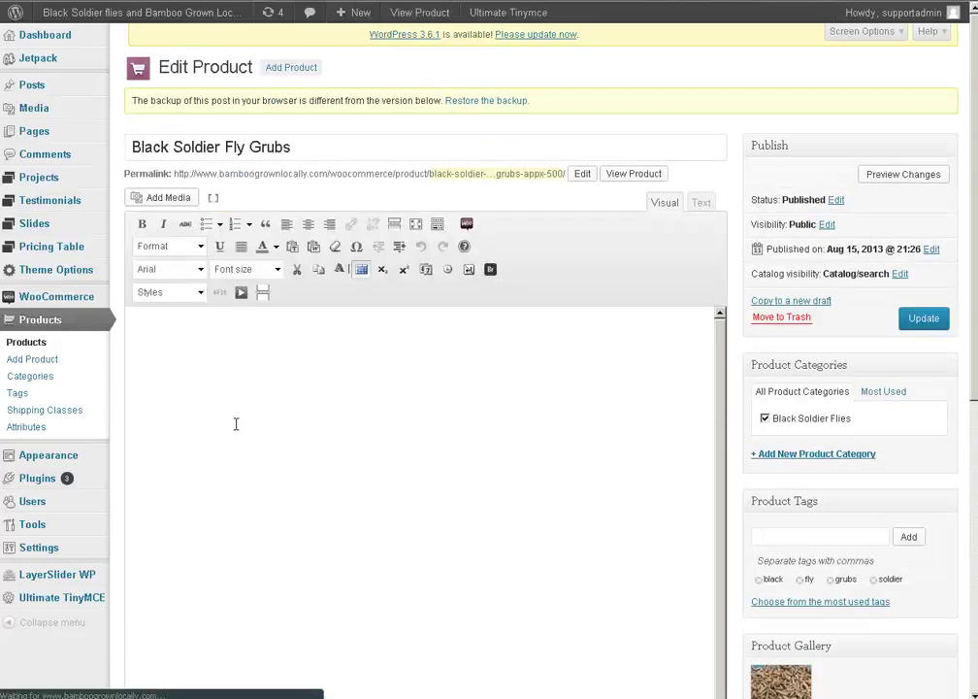
scroll(269, 418, down, 5)
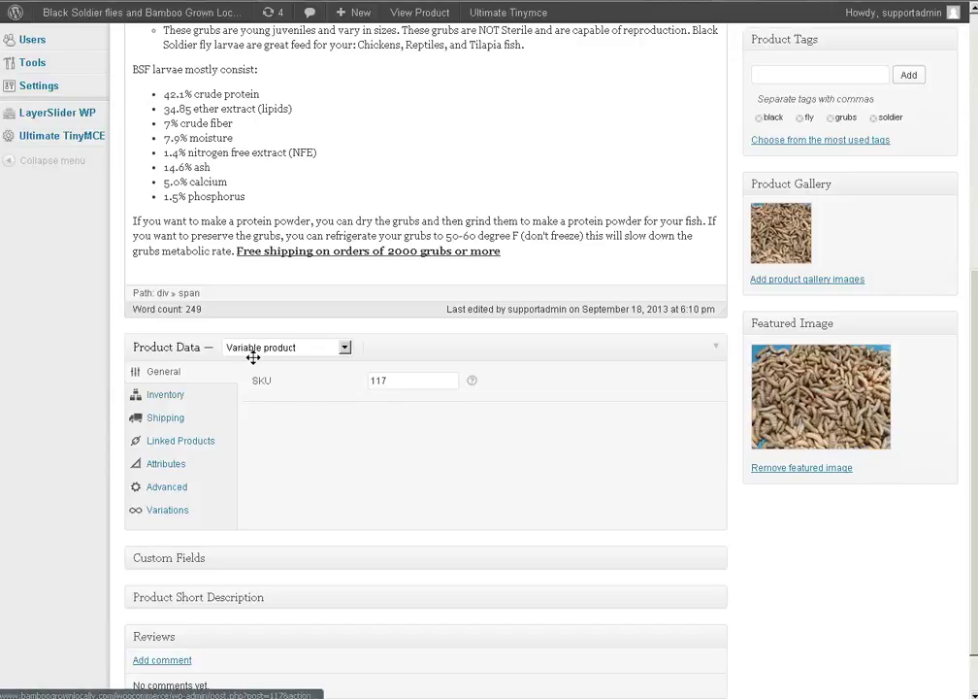
click(158, 424)
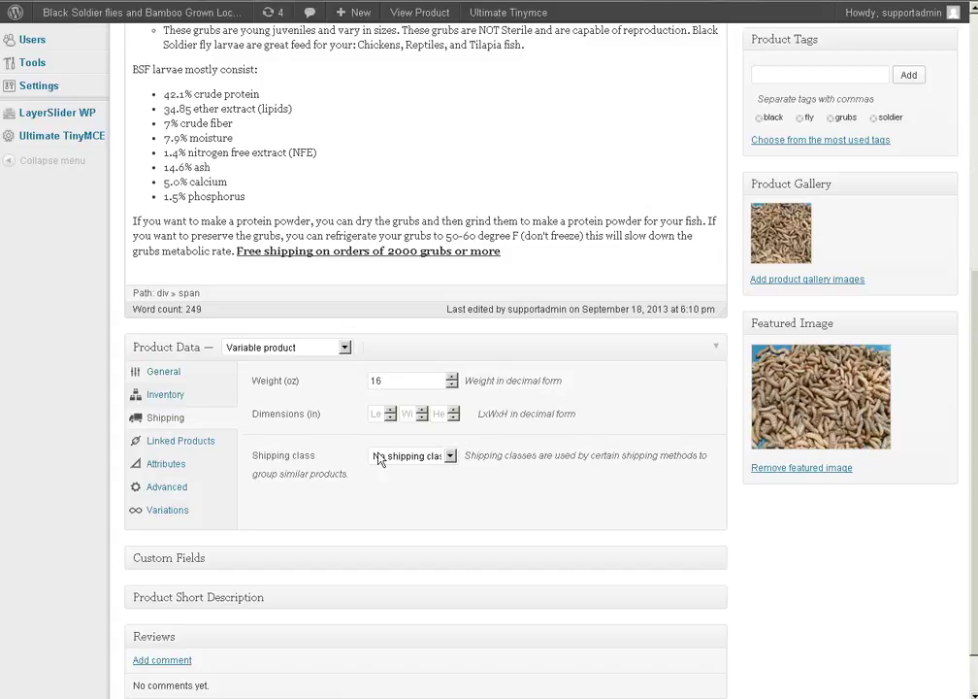
Step: Examine the values of the product's QTY attribute
click(166, 465)
click(400, 455)
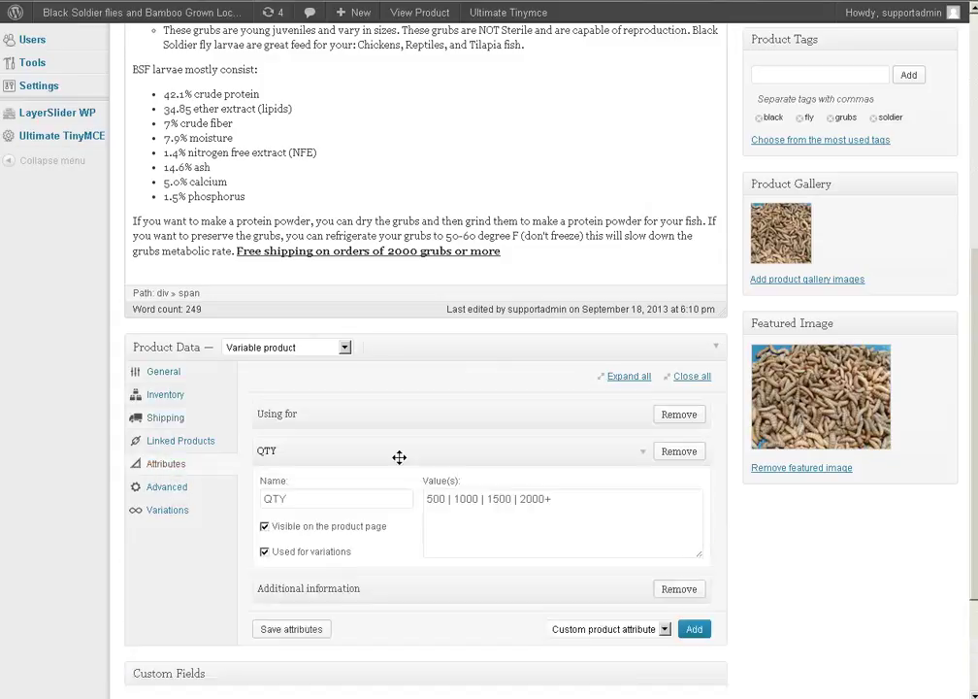
click(400, 454)
click(399, 454)
Step: Expand the 500, 1000, 1500 and 2000+ variations and examine the regular price and shipping class of each
click(170, 511)
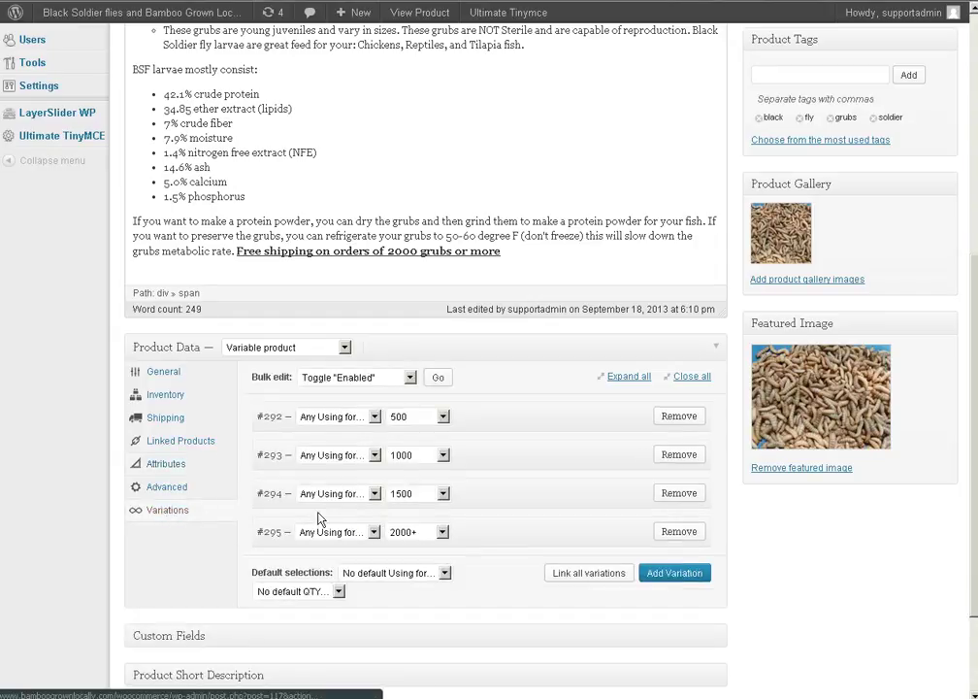
click(443, 416)
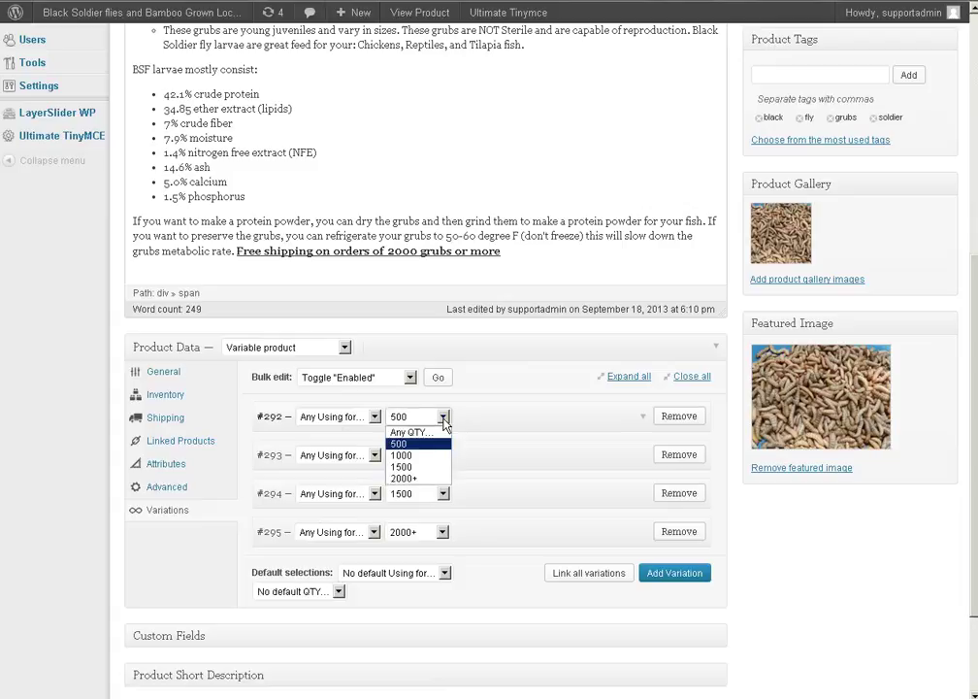
click(488, 417)
click(488, 417)
scroll(469, 466, down, 1)
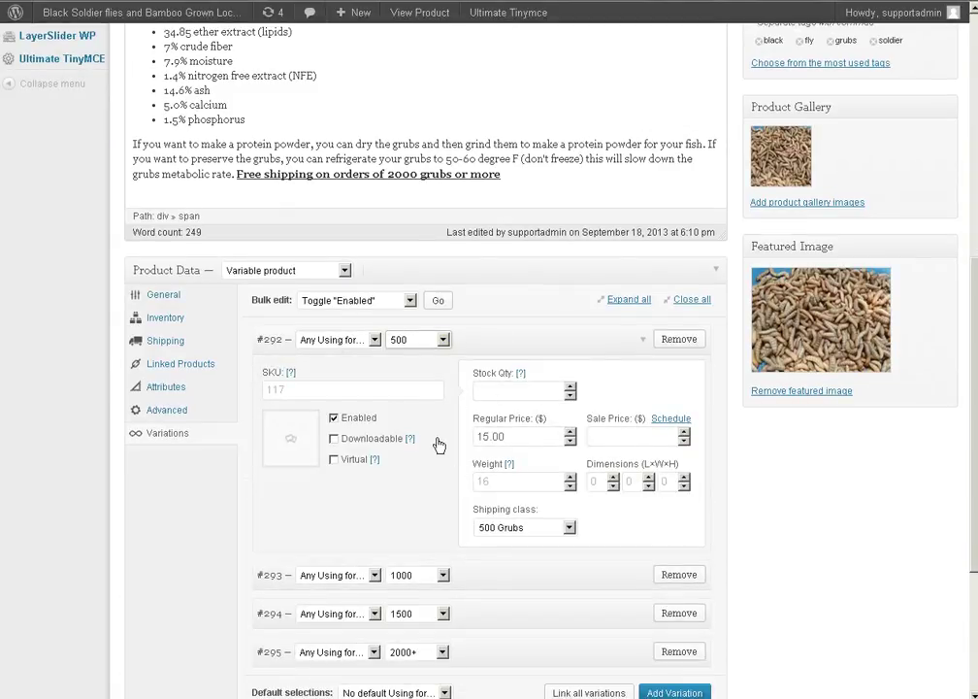
scroll(441, 448, down, 1)
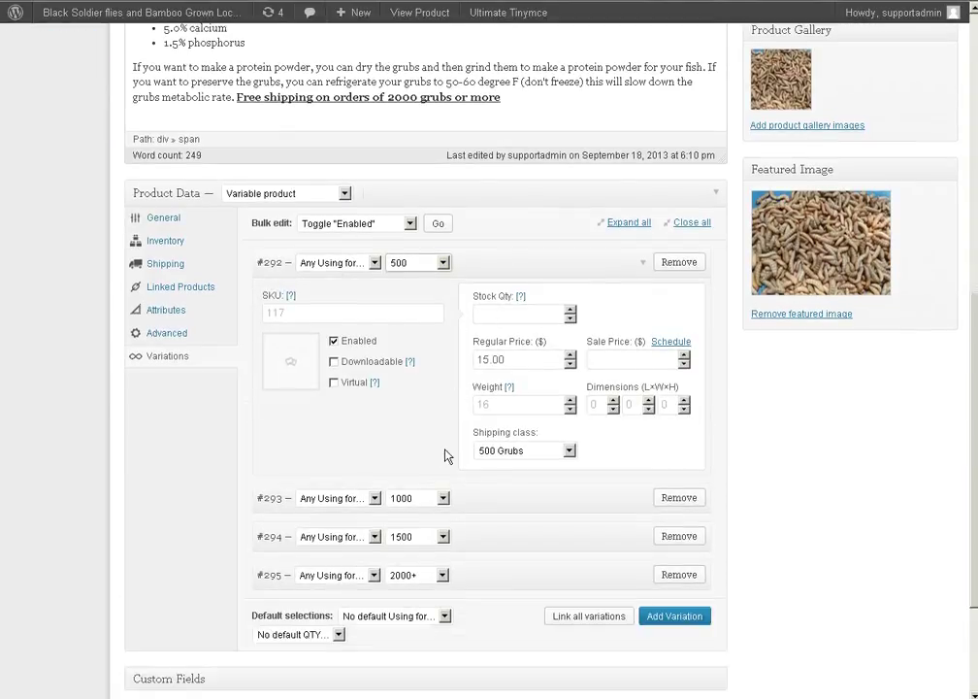
click(491, 499)
scroll(432, 451, down, 1)
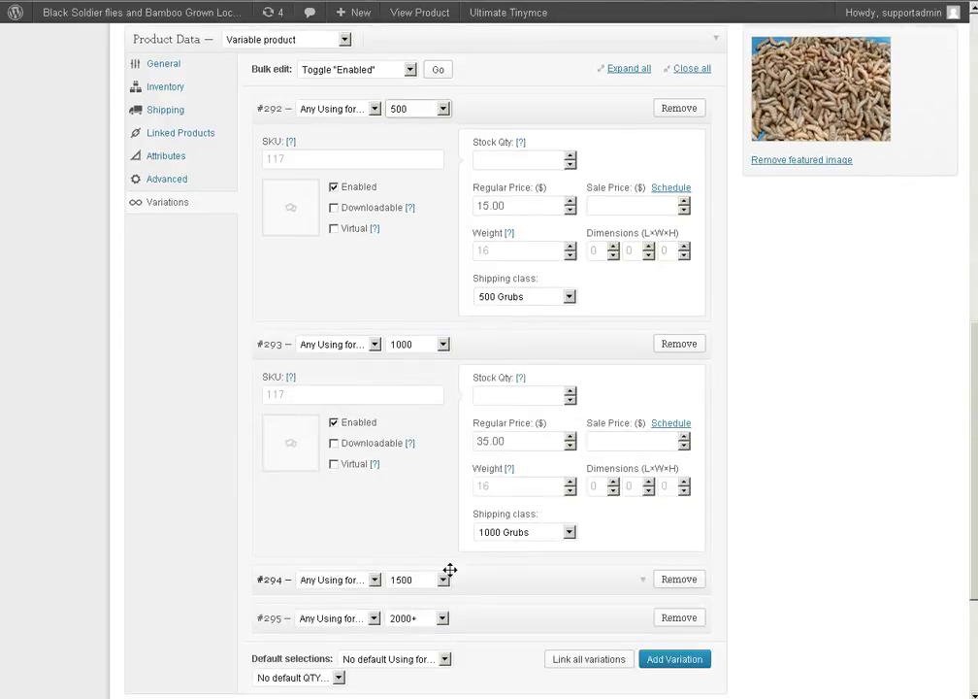
click(517, 580)
scroll(447, 465, down, 3)
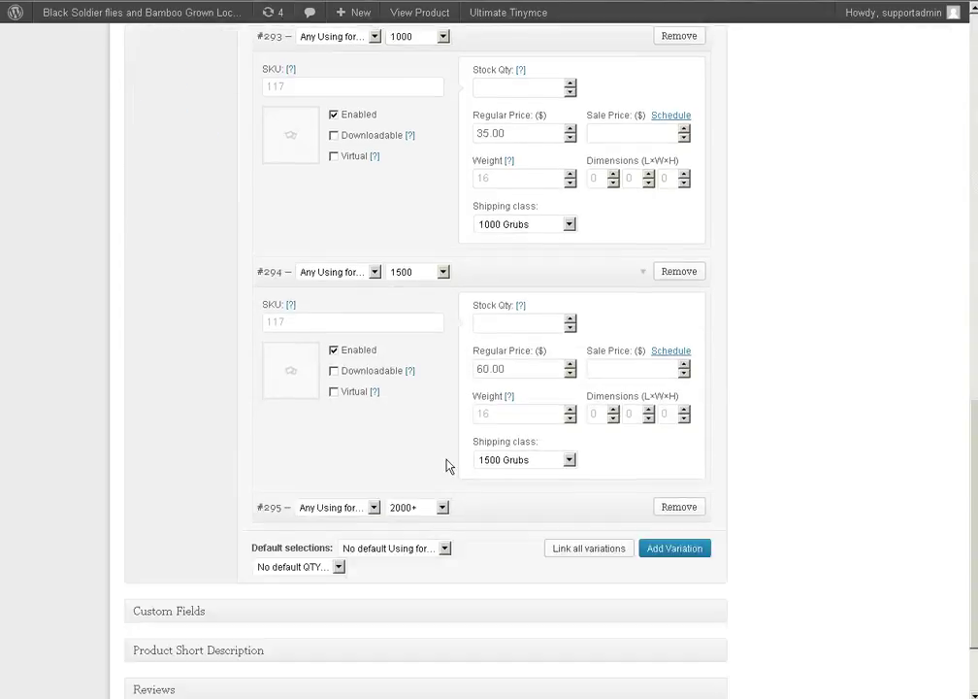
click(501, 511)
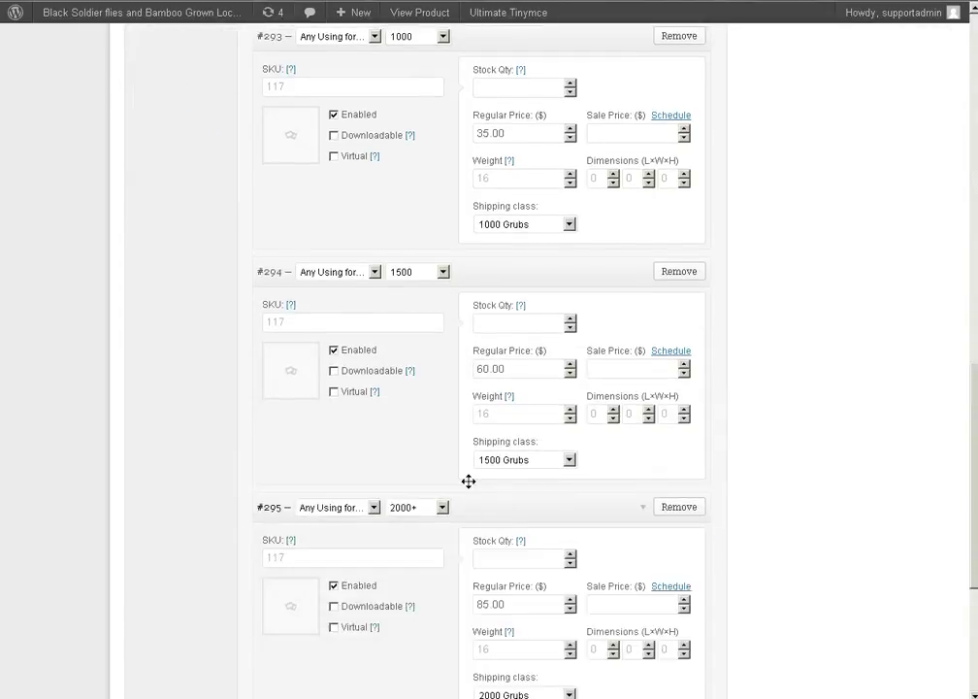
scroll(371, 386, down, 3)
Step: Open the Flat Rate shipping settings of WooCommerce and examine the additional costs for each shipping class
scroll(218, 310, up, 8)
scroll(233, 257, up, 5)
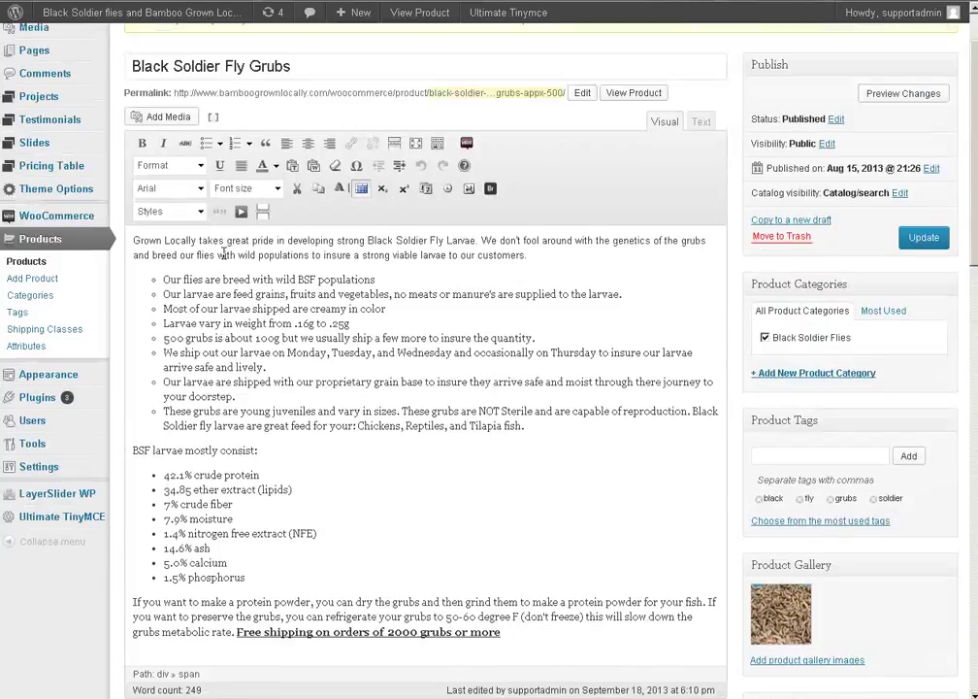
mouse_move(59, 216)
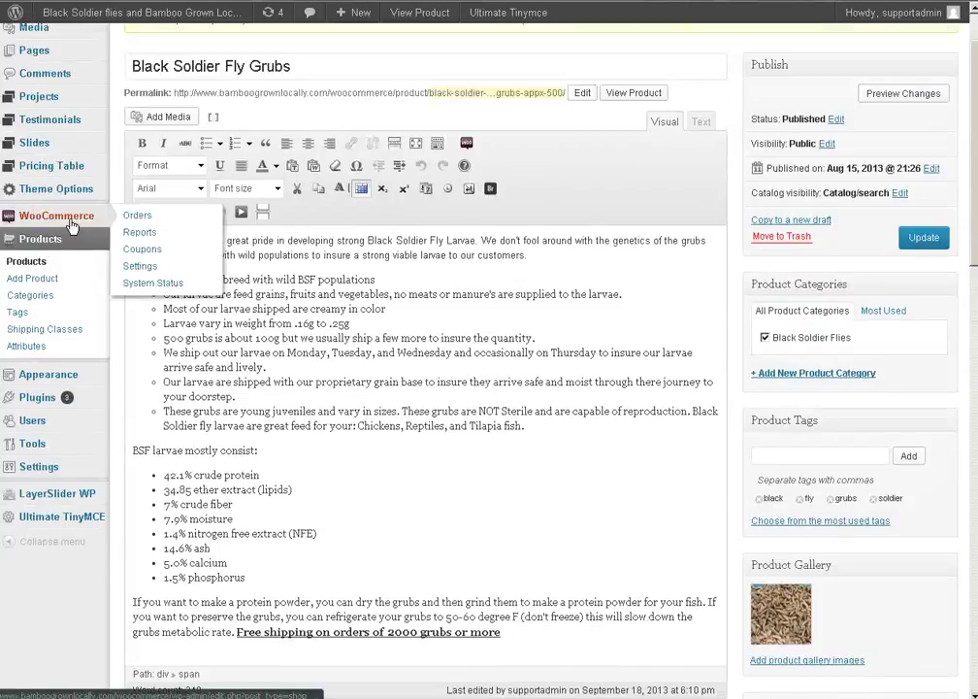
click(142, 267)
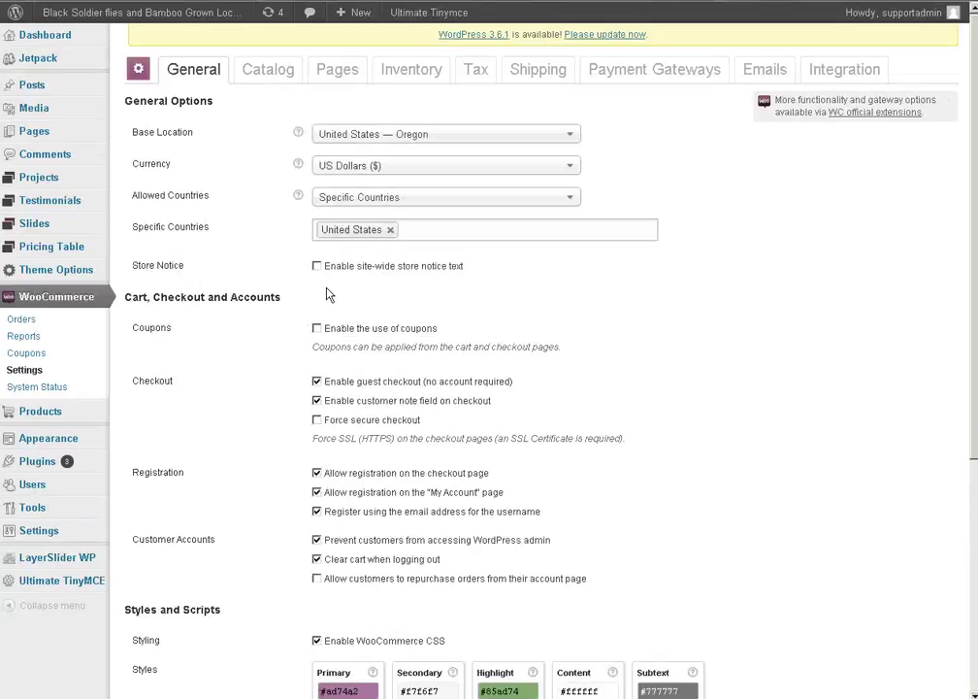
click(539, 76)
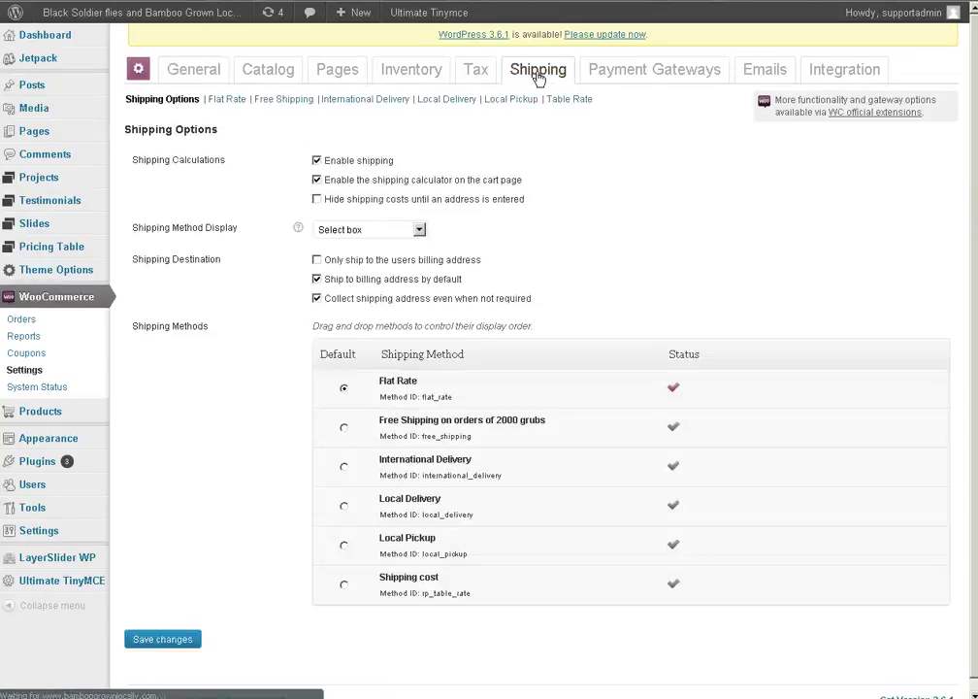
click(233, 101)
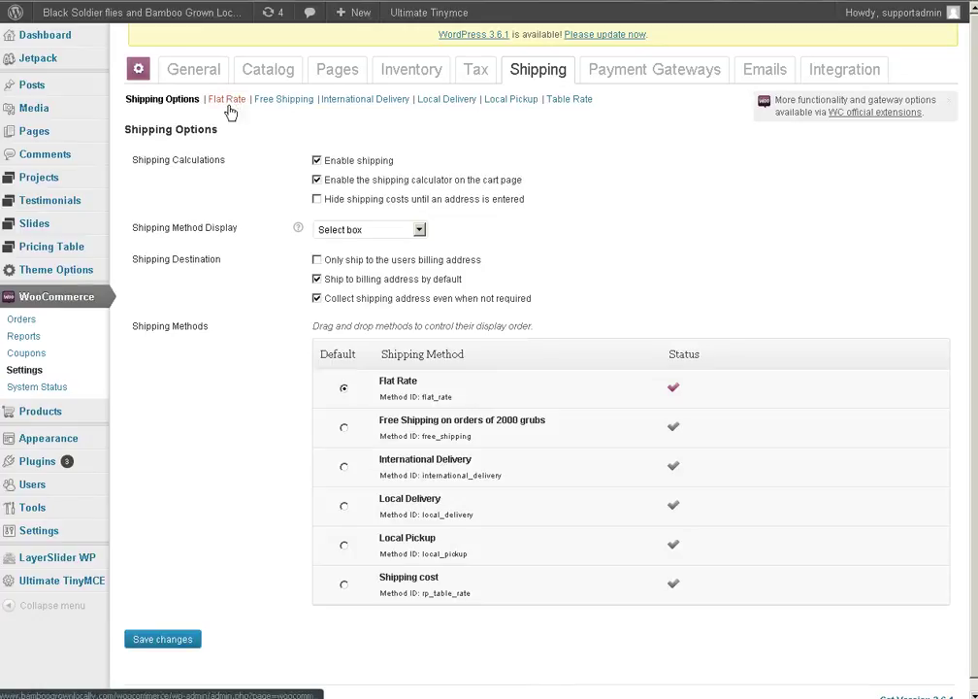
click(230, 110)
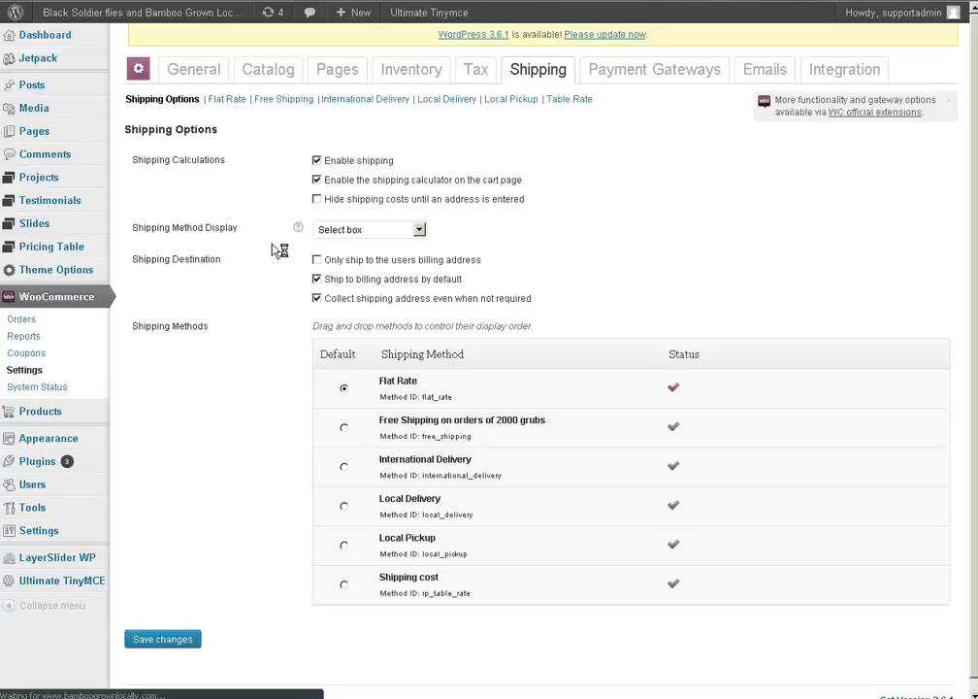
scroll(275, 250, down, 5)
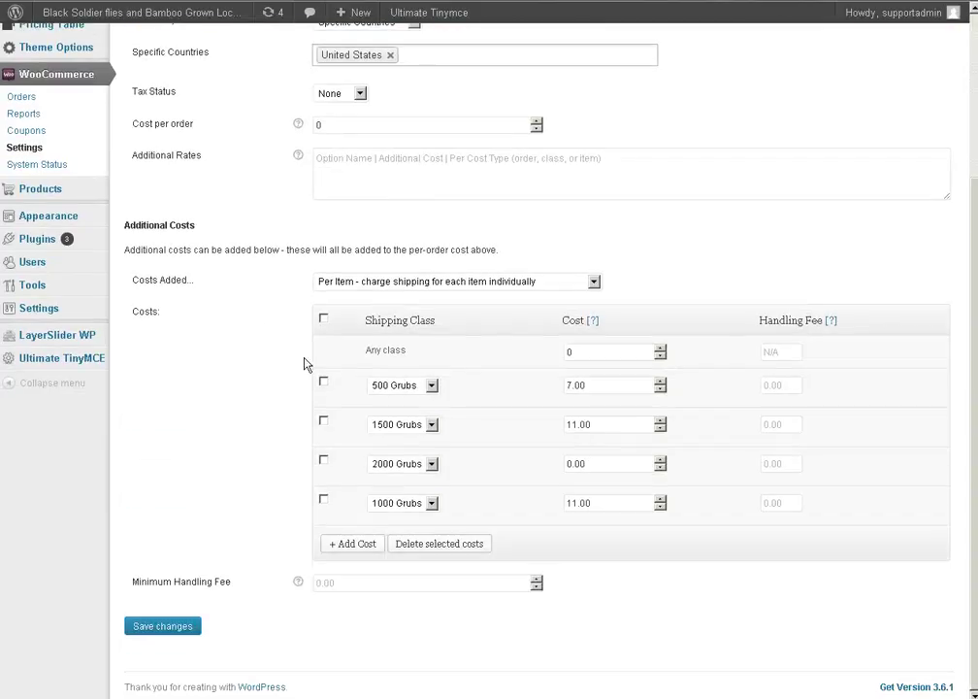